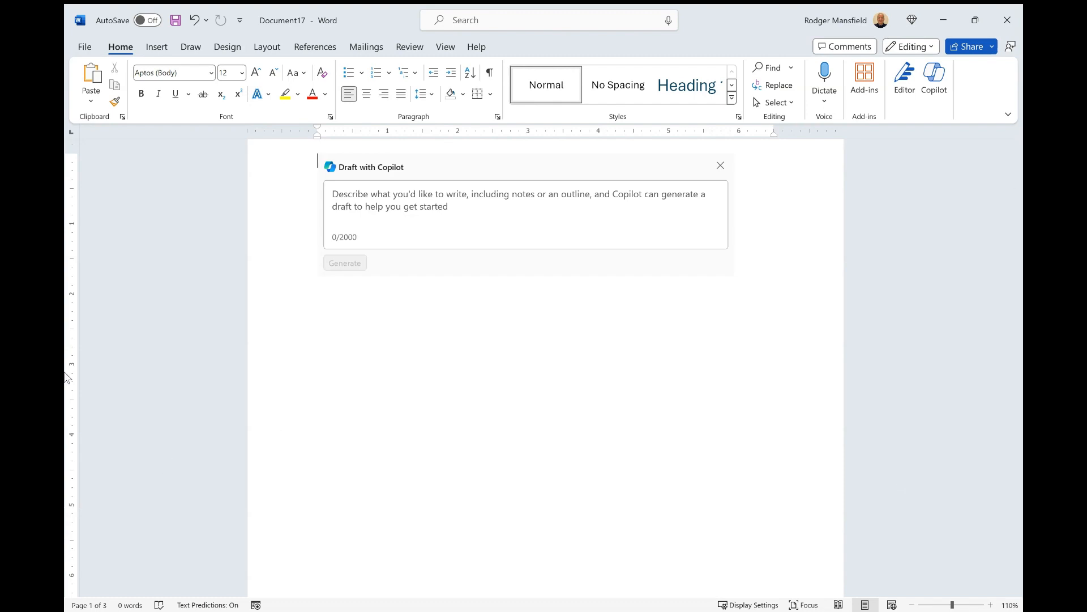
Step: Paste the Work from Home proposal prompt into Draft with Copilot and remove the stray trailing quote
{"action": "left_click", "coordinate": [483, 226]}
{"action": "type", "text": "Write a proposal for a new Work from Home policy for our employees that does not require HR or Management approval in advance, that starts March 1, 2024 and allows employees to work from home two days each week\""}
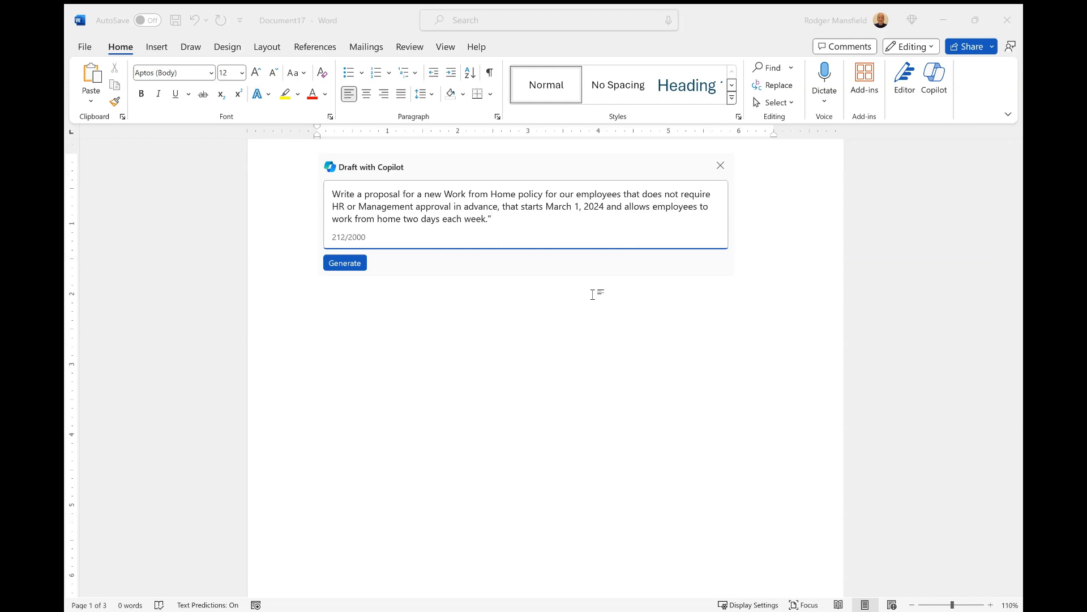
{"action": "key", "text": "BackSpace"}
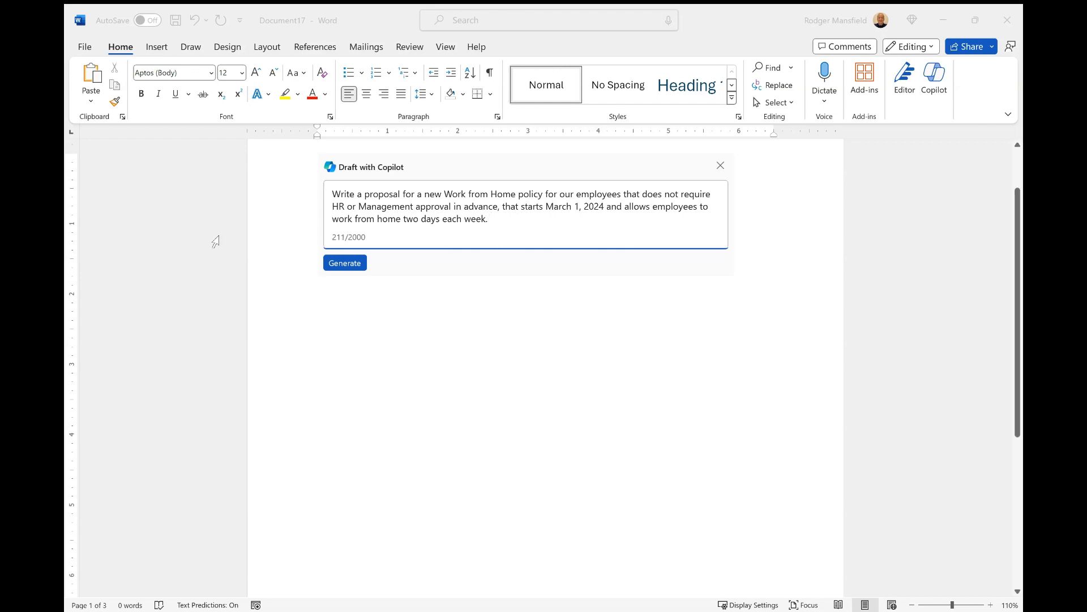
Step: Generate Copilot's three-page, 476-word proposal covering benefits, implementation and a conclusion, and review it
{"action": "left_click", "coordinate": [345, 263]}
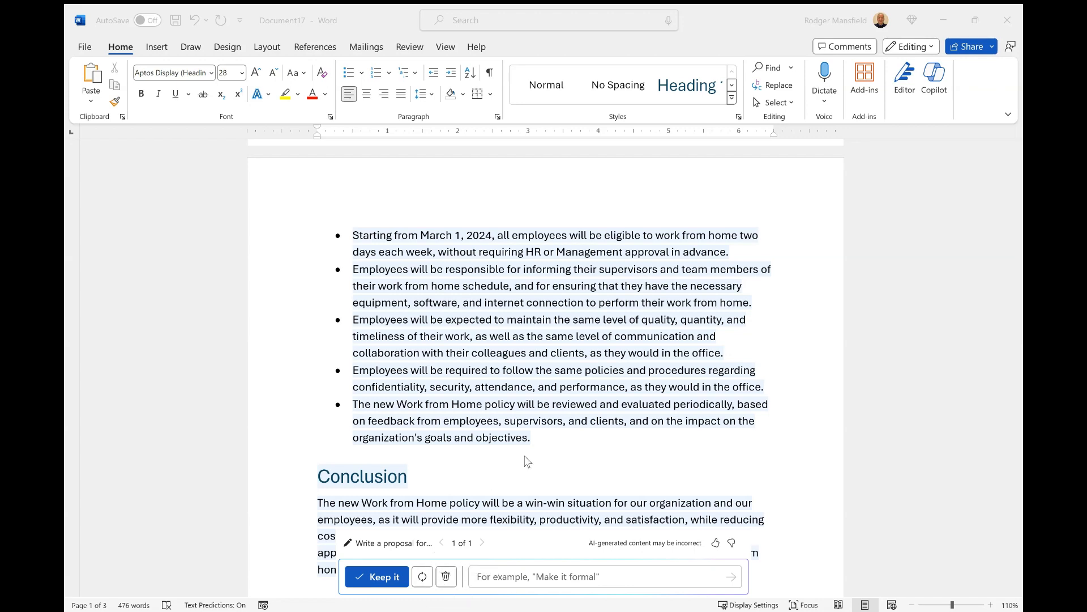
{"action": "scroll", "coordinate": [555, 437], "scroll_direction": "up", "scroll_amount": 3}
{"action": "scroll", "coordinate": [585, 409], "scroll_direction": "up", "scroll_amount": 3}
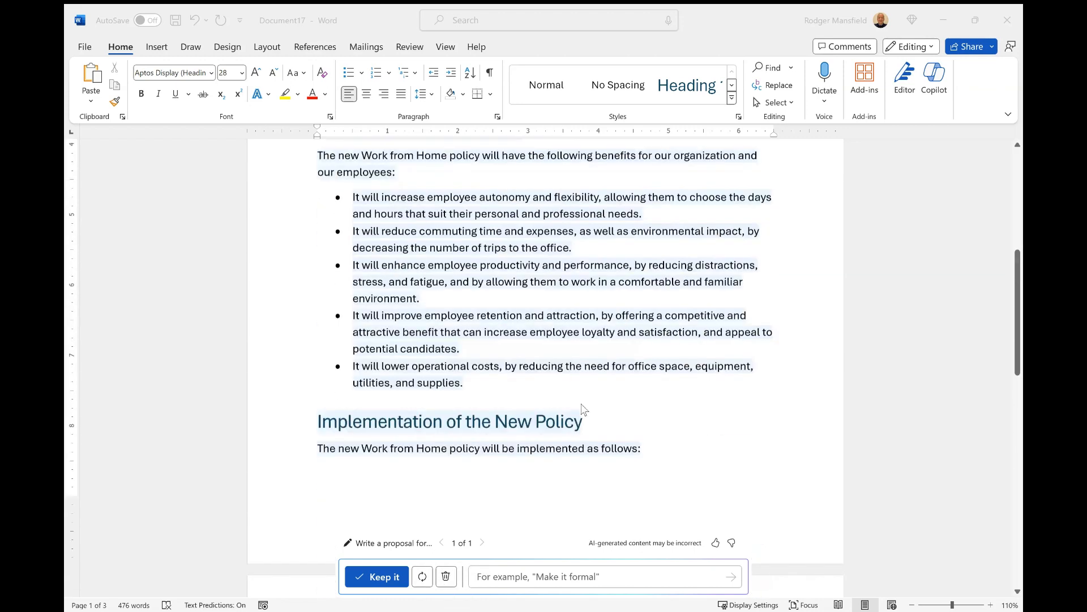
{"action": "scroll", "coordinate": [583, 409], "scroll_direction": "down", "scroll_amount": 3}
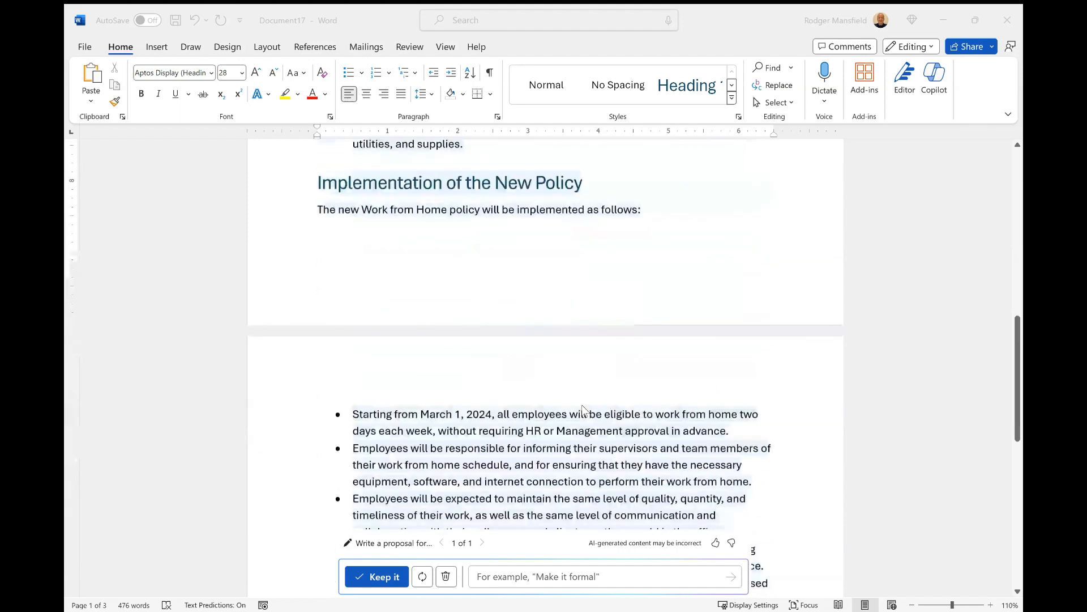
Step: Keep Copilot's 476-word Work from Home proposal draft and scroll back up the document
{"action": "left_click", "coordinate": [386, 580]}
{"action": "scroll", "coordinate": [586, 419], "scroll_direction": "up", "scroll_amount": 5}
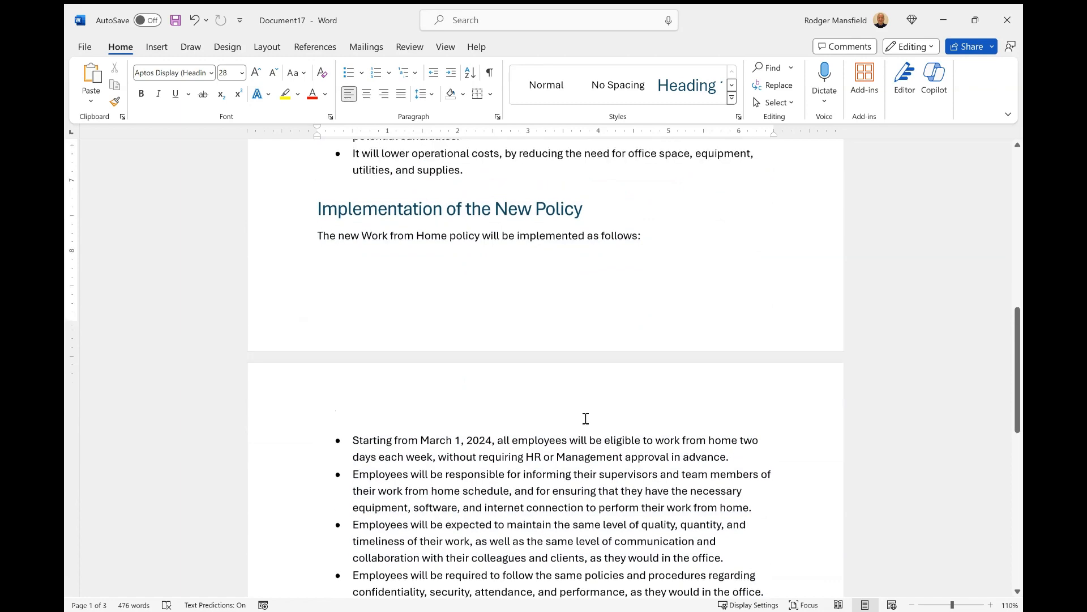
{"action": "scroll", "coordinate": [586, 418], "scroll_direction": "up", "scroll_amount": 3}
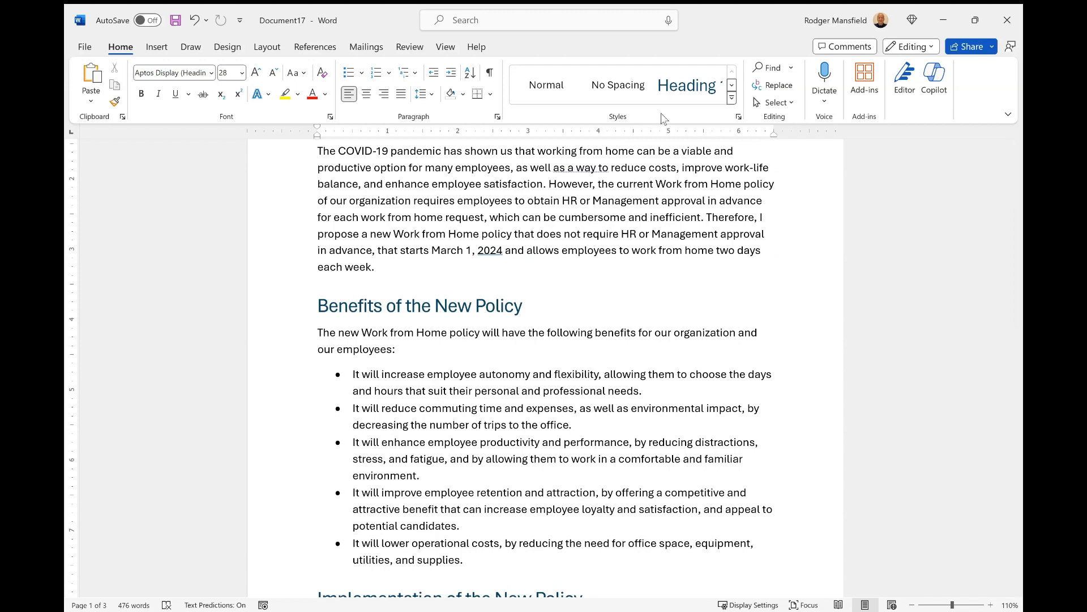
Step: Ask Copilot chat to 'create a frequently asked question section' for the proposal
{"action": "left_click", "coordinate": [937, 90]}
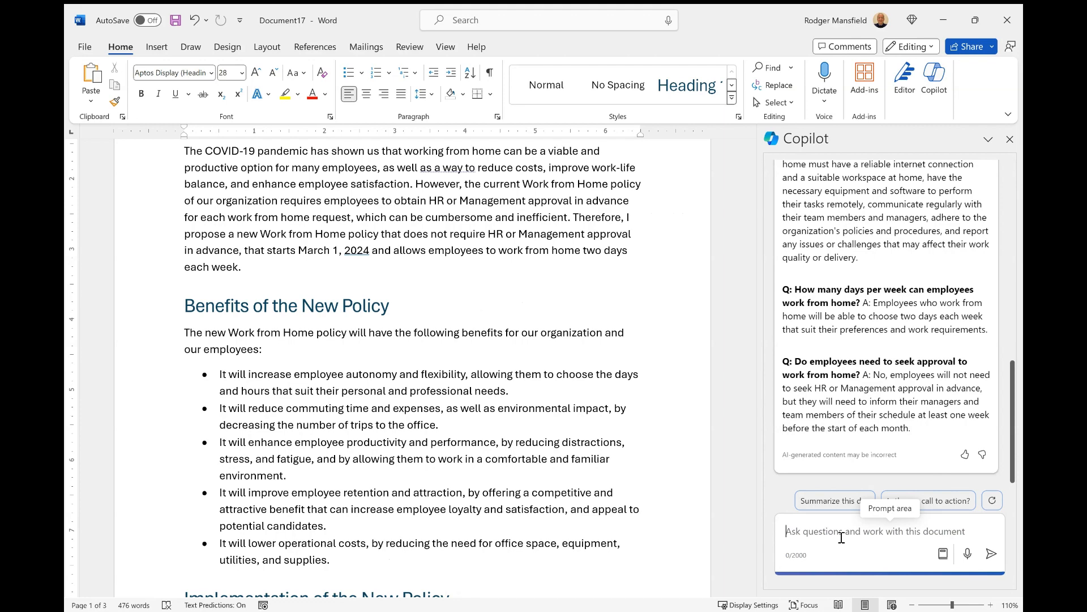
{"action": "type", "text": "creat"}
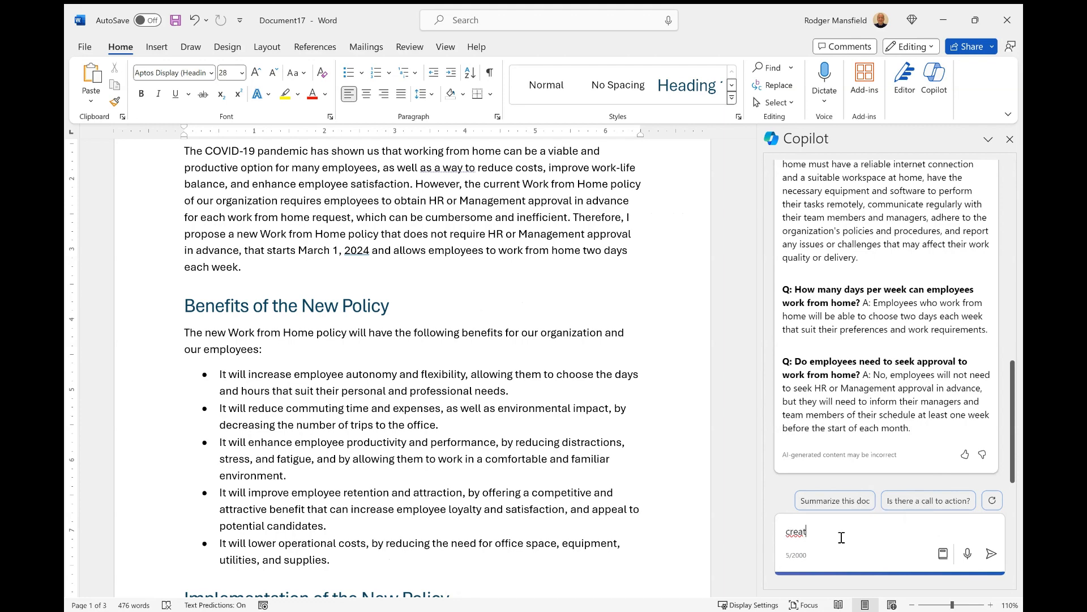
{"action": "type", "text": "e a frequently asked question section"}
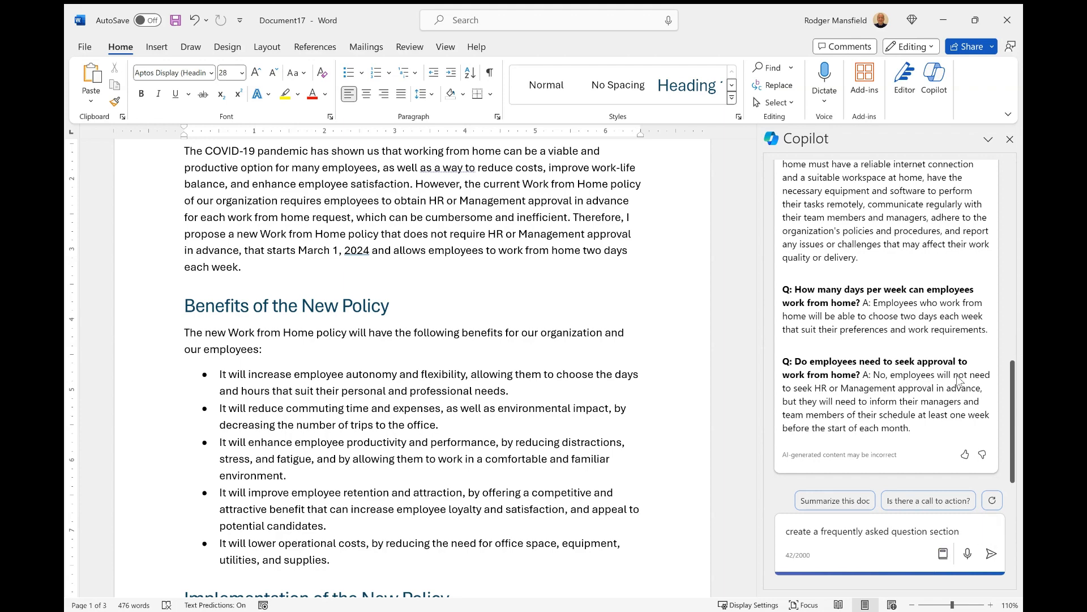
{"action": "left_click", "coordinate": [992, 553]}
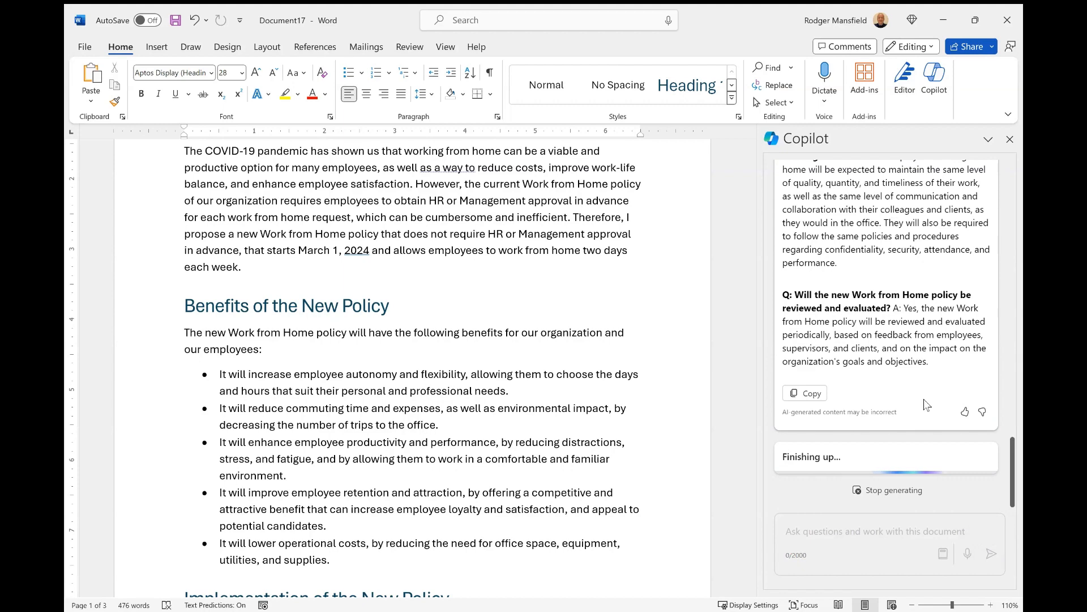
Step: Review Copilot's five-question FAQ reply, from what the new policy is to its review
{"action": "scroll", "coordinate": [928, 396], "scroll_direction": "up", "scroll_amount": 6}
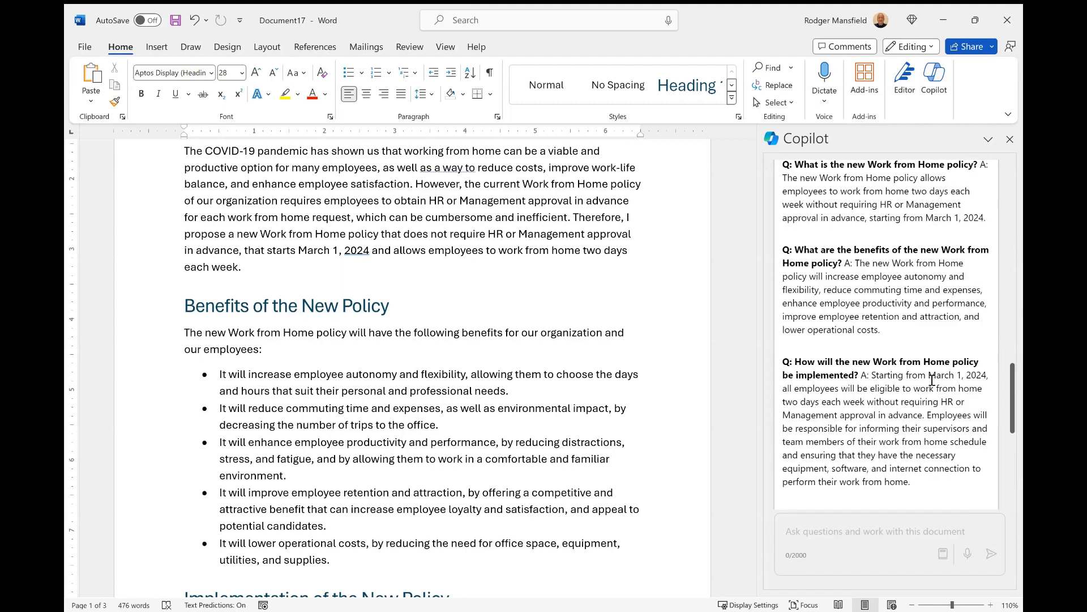
{"action": "scroll", "coordinate": [931, 379], "scroll_direction": "up", "scroll_amount": 3}
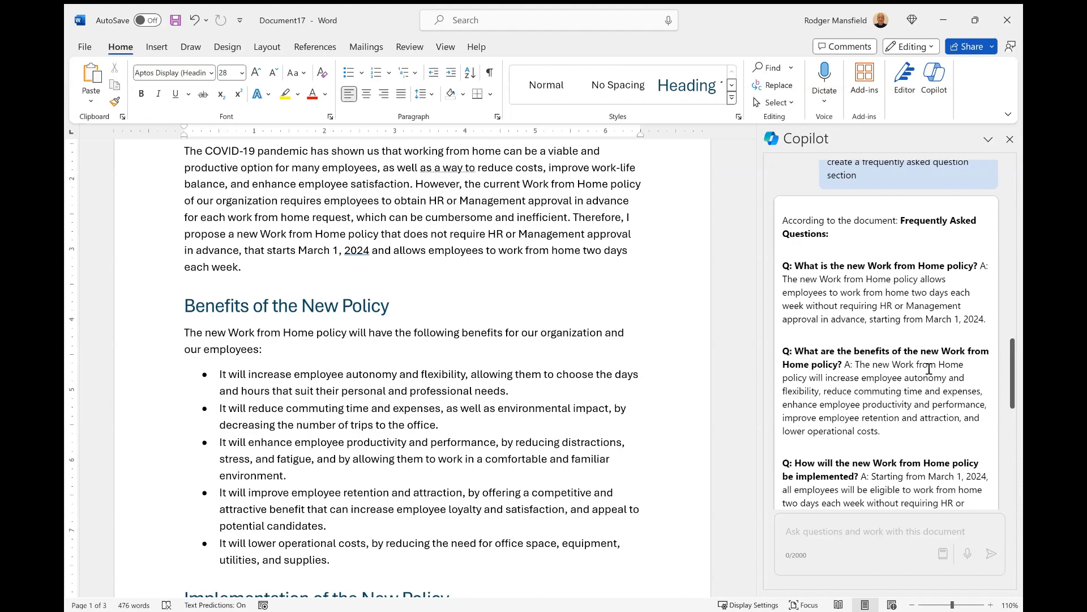
{"action": "scroll", "coordinate": [929, 369], "scroll_direction": "down", "scroll_amount": 10}
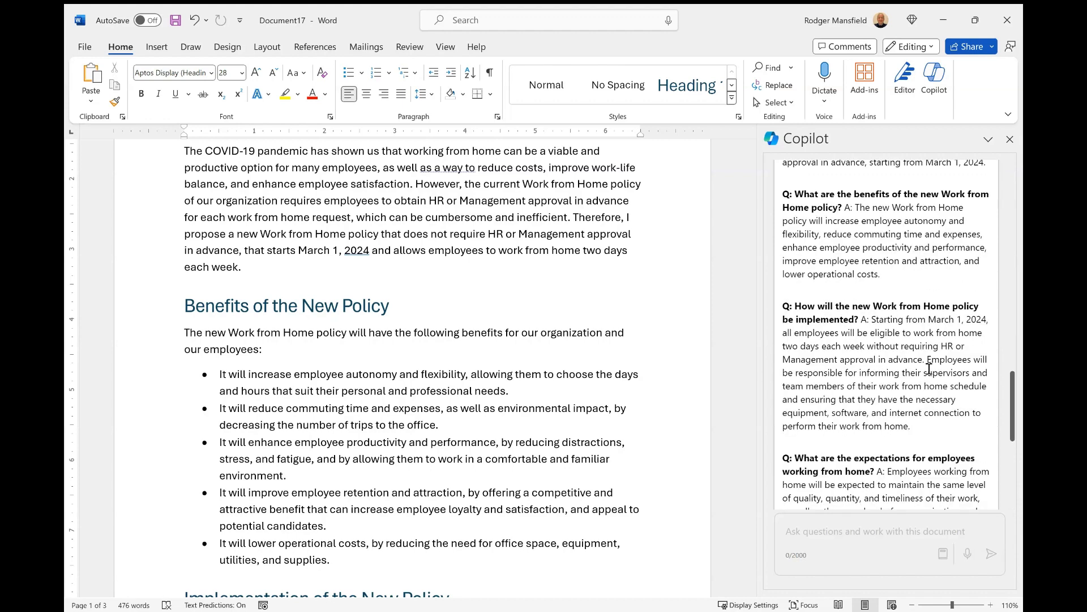
{"action": "scroll", "coordinate": [930, 374], "scroll_direction": "down", "scroll_amount": 2}
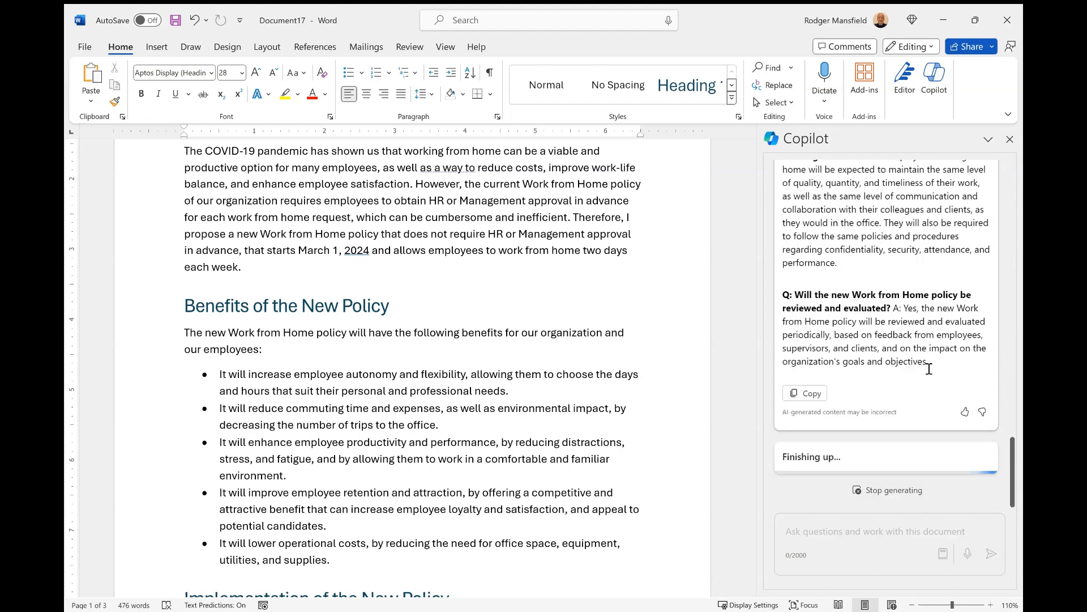
Step: Copy Copilot's FAQ reply and place the cursor on the empty line after the Conclusion
{"action": "left_click", "coordinate": [806, 393]}
{"action": "scroll", "coordinate": [313, 439], "scroll_direction": "down", "scroll_amount": 4}
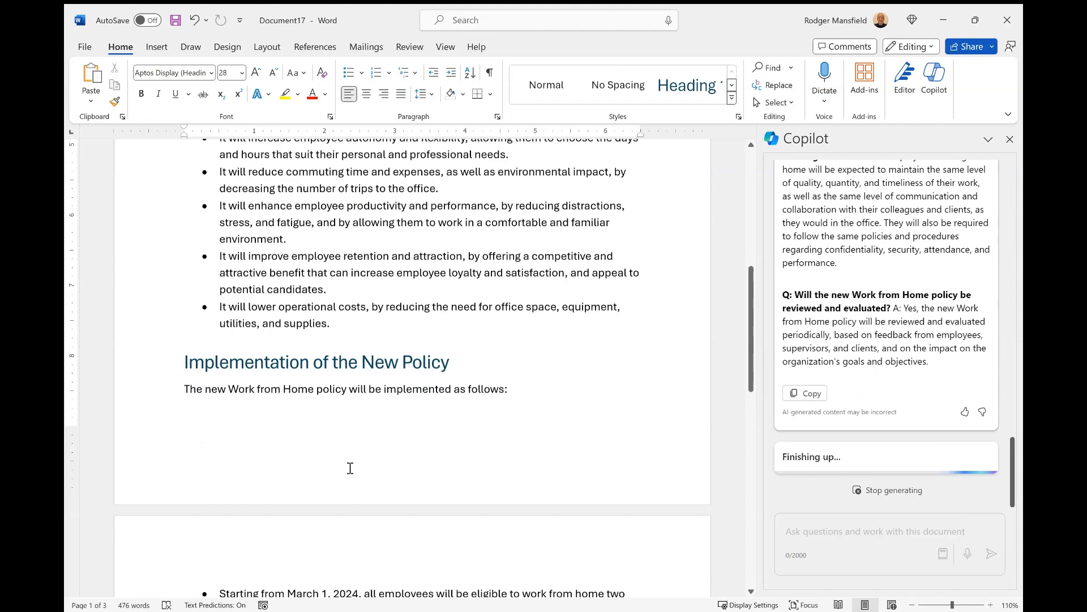
{"action": "scroll", "coordinate": [350, 468], "scroll_direction": "down", "scroll_amount": 12}
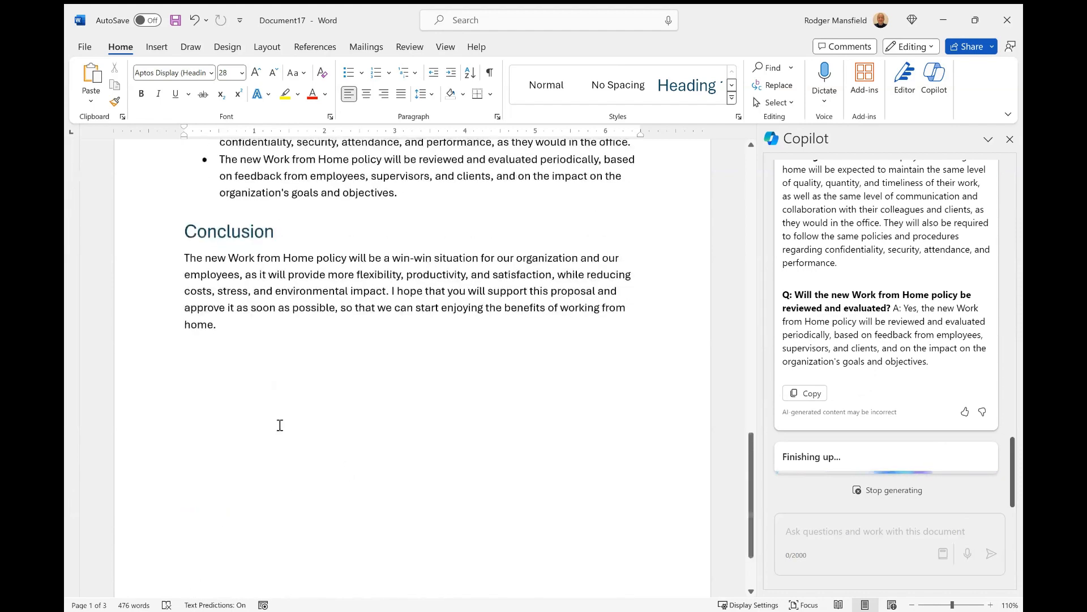
{"action": "left_click", "coordinate": [280, 424]}
{"action": "double_click", "coordinate": [275, 395]}
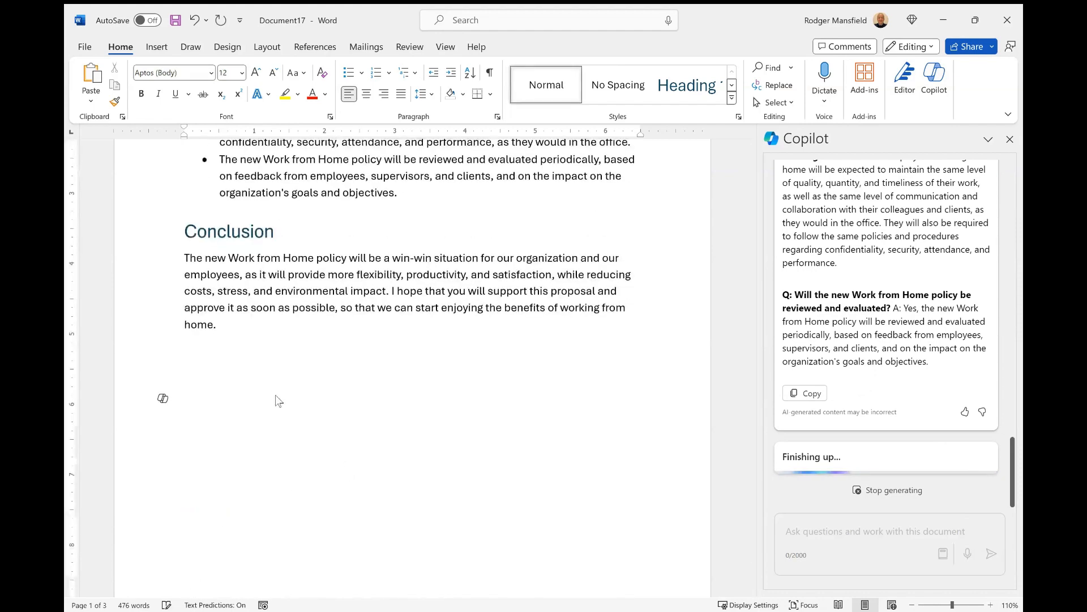
Step: Add an 'FAQ' heading with the pasted five-question FAQ below it, then close the Copilot pane
{"action": "type", "text": "FAQ"}
{"action": "key", "text": "Return"}
{"action": "key", "text": "Return"}
{"action": "key", "text": "ctrl+v"}
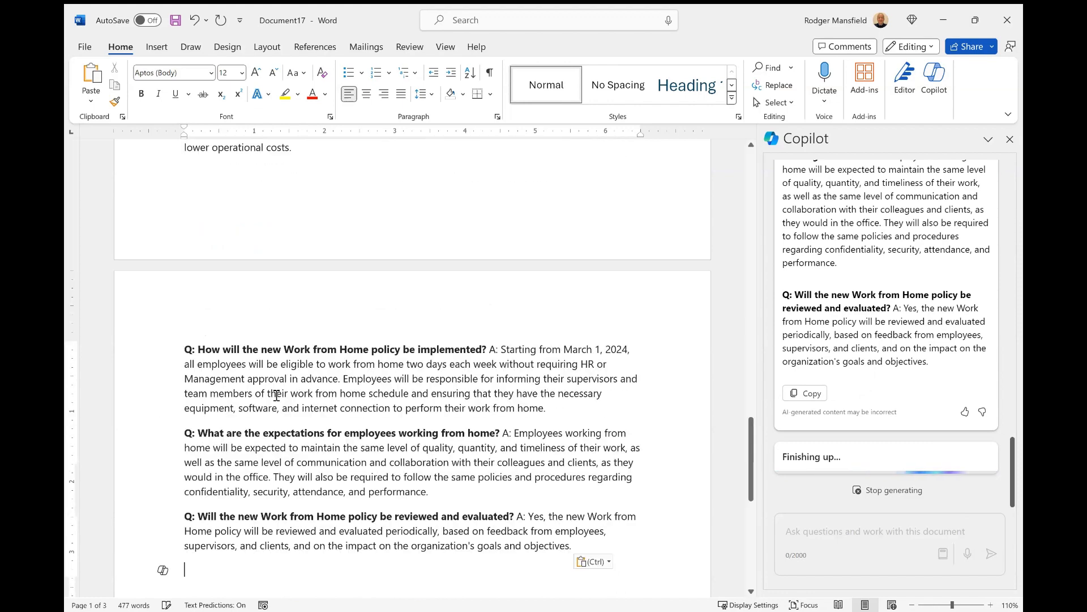
{"action": "scroll", "coordinate": [276, 395], "scroll_direction": "up", "scroll_amount": 1}
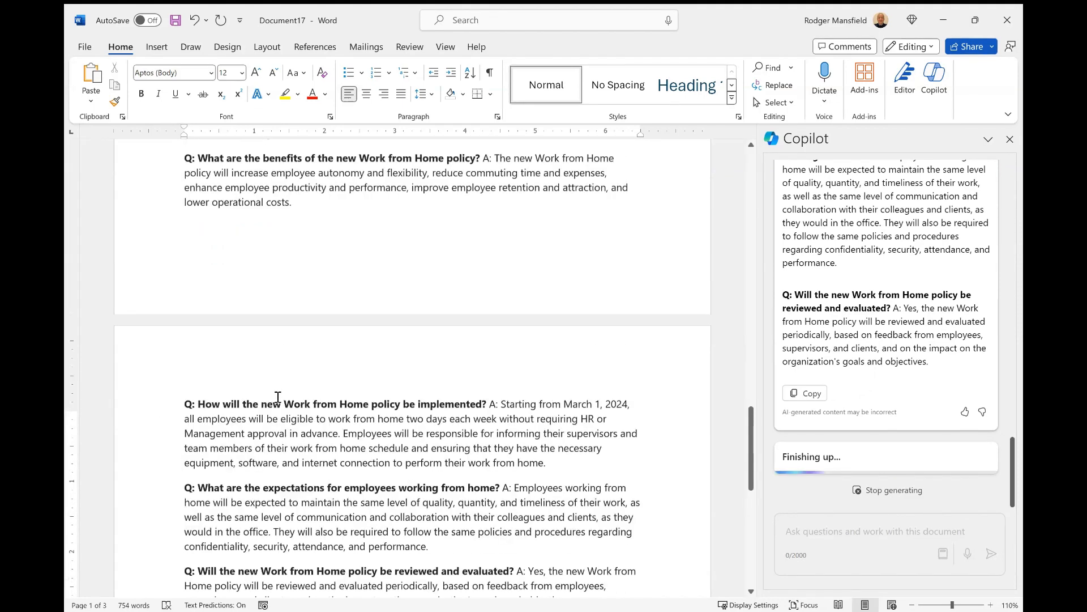
{"action": "scroll", "coordinate": [278, 396], "scroll_direction": "up", "scroll_amount": 4}
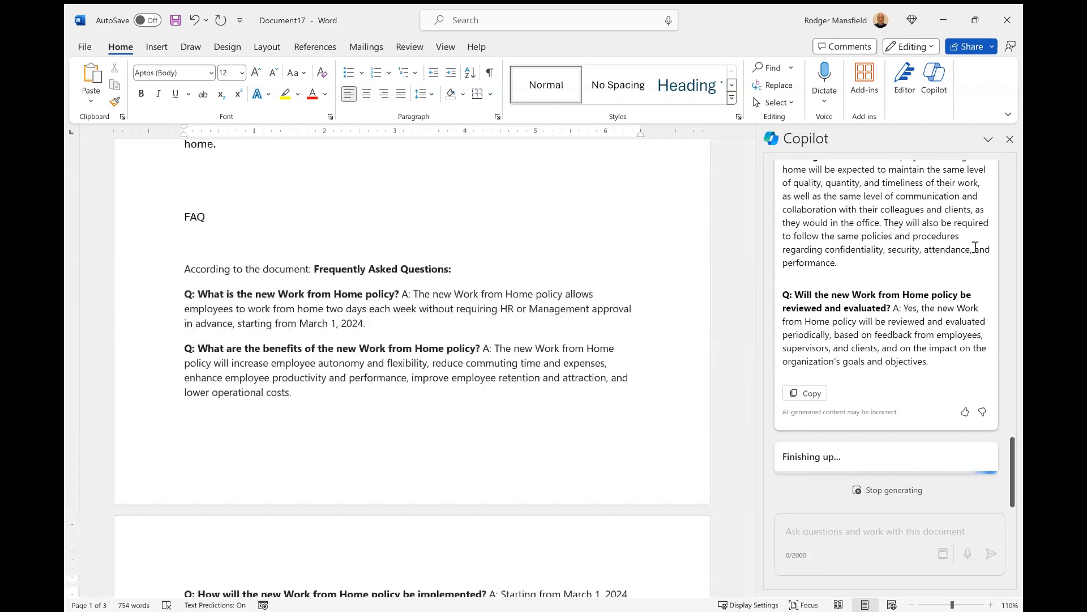
{"action": "left_click", "coordinate": [1010, 140]}
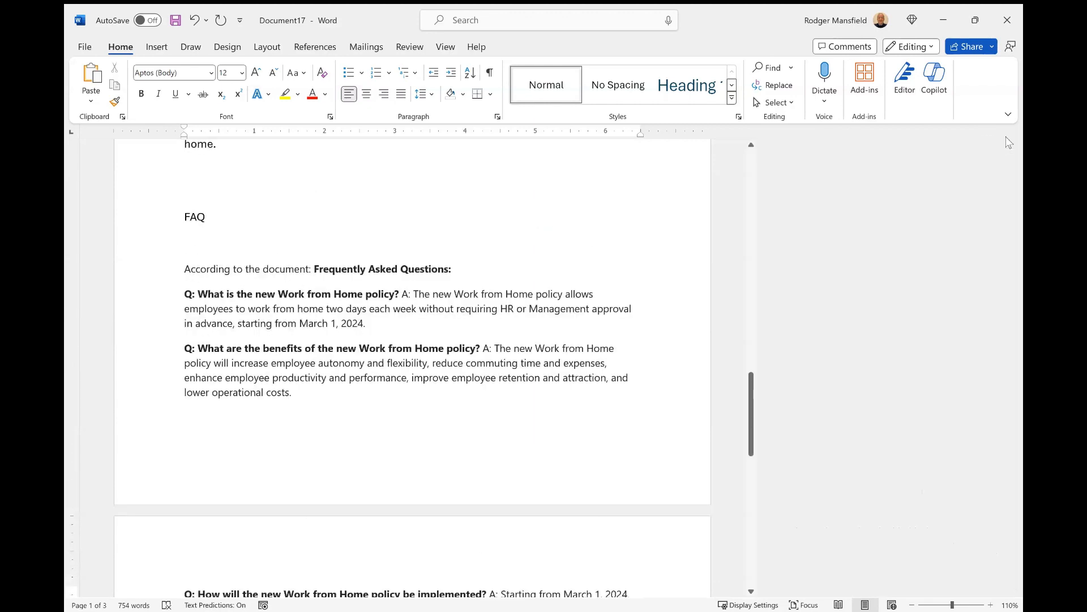
{"action": "scroll", "coordinate": [432, 344], "scroll_direction": "down", "scroll_amount": 4}
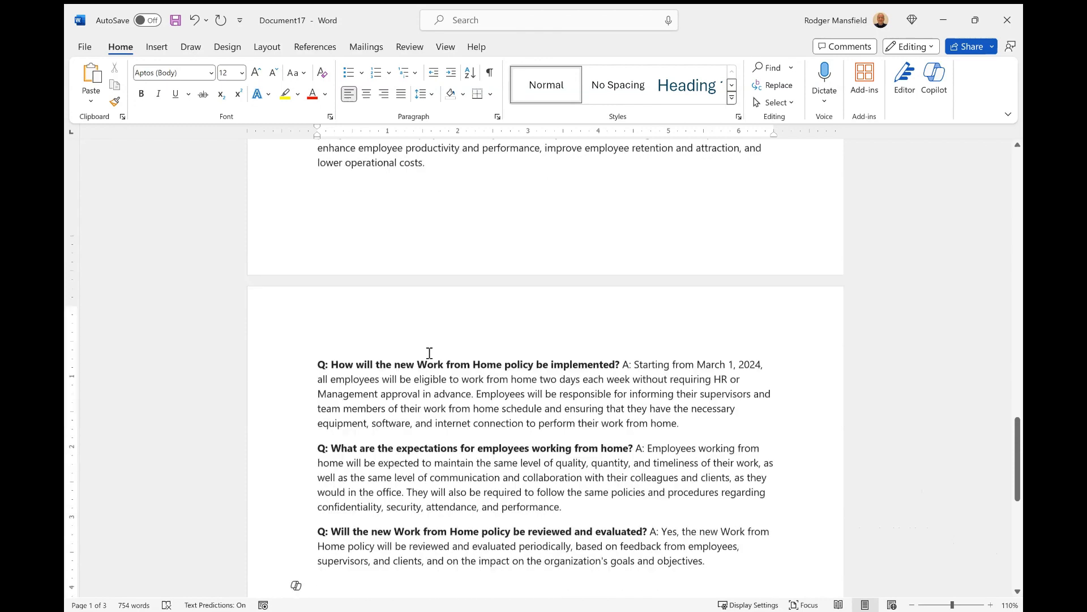
{"action": "scroll", "coordinate": [429, 353], "scroll_direction": "down", "scroll_amount": 1}
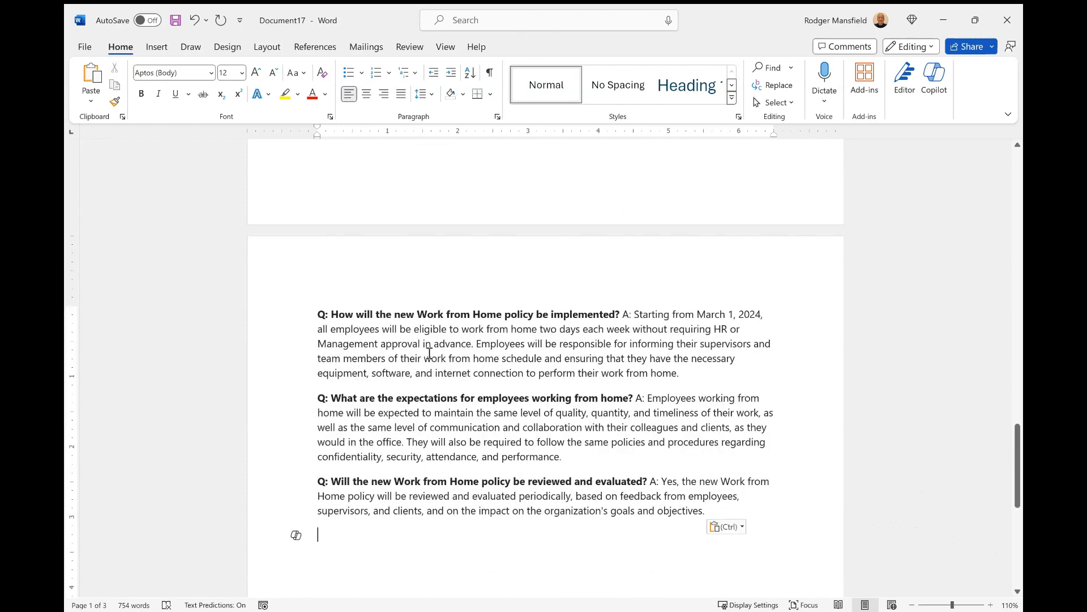
{"action": "scroll", "coordinate": [429, 353], "scroll_direction": "up", "scroll_amount": 1}
{"action": "scroll", "coordinate": [430, 352], "scroll_direction": "up", "scroll_amount": 3}
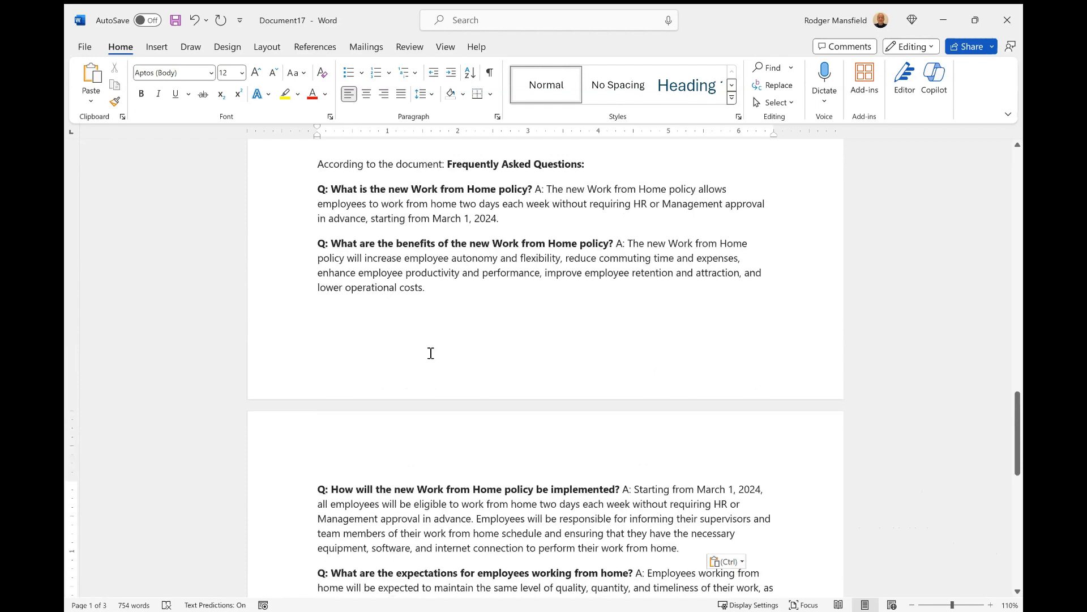
{"action": "scroll", "coordinate": [430, 352], "scroll_direction": "down", "scroll_amount": 3}
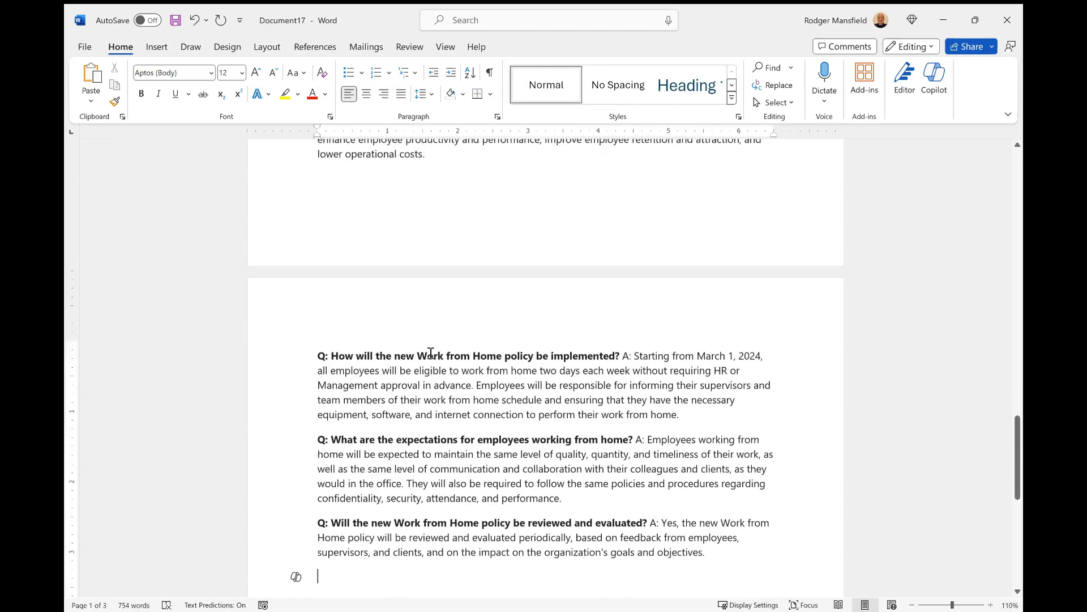
{"action": "scroll", "coordinate": [431, 352], "scroll_direction": "down", "scroll_amount": 1}
{"action": "key", "text": "ctrl+v"}
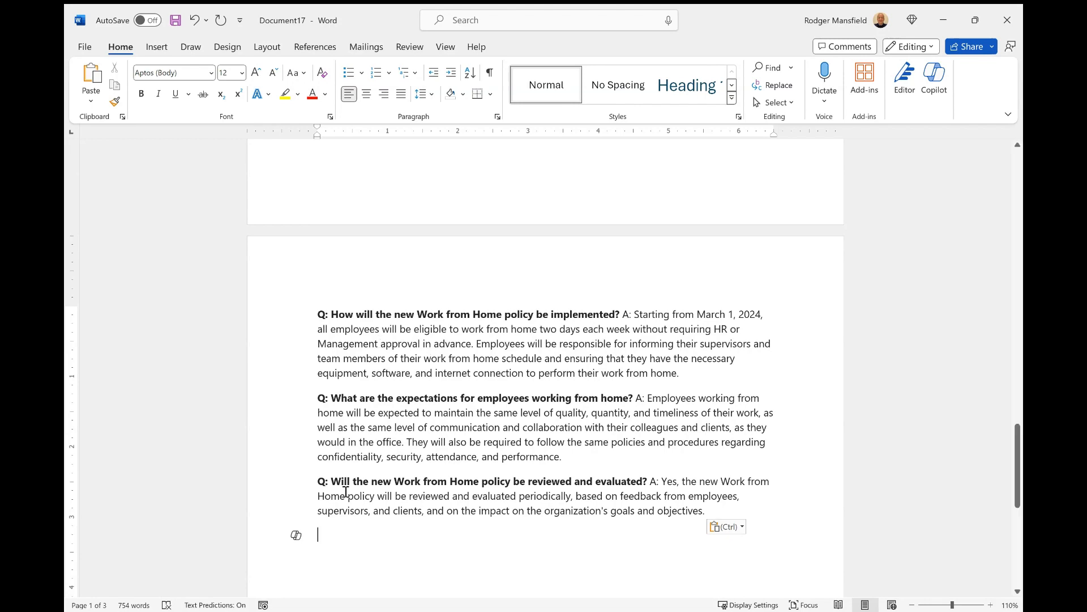
{"action": "scroll", "coordinate": [461, 478], "scroll_direction": "up", "scroll_amount": 2}
{"action": "scroll", "coordinate": [464, 480], "scroll_direction": "up", "scroll_amount": 10}
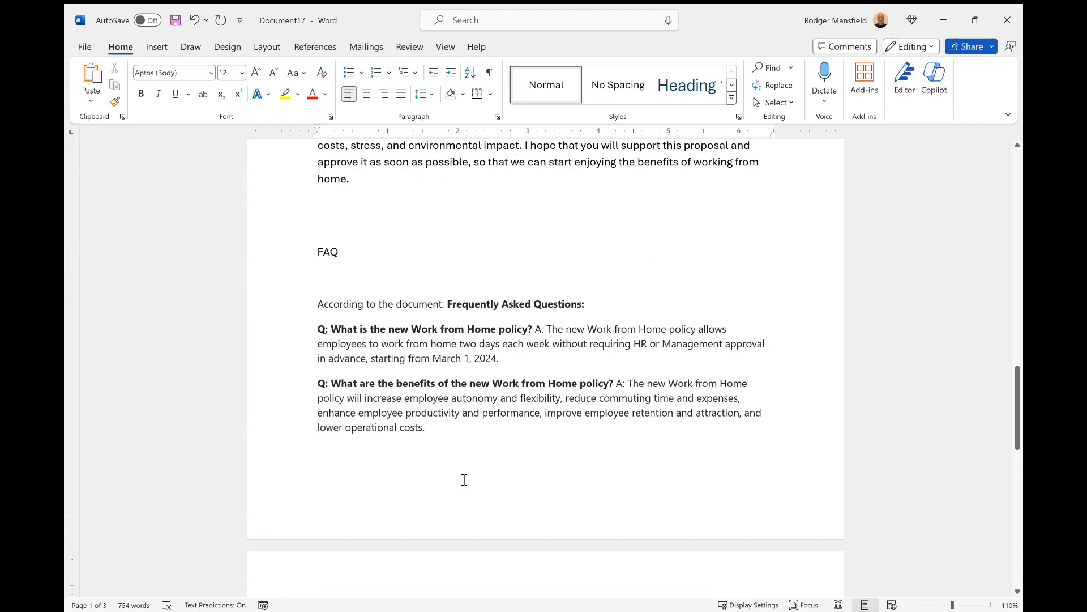
{"action": "scroll", "coordinate": [464, 480], "scroll_direction": "up", "scroll_amount": 15}
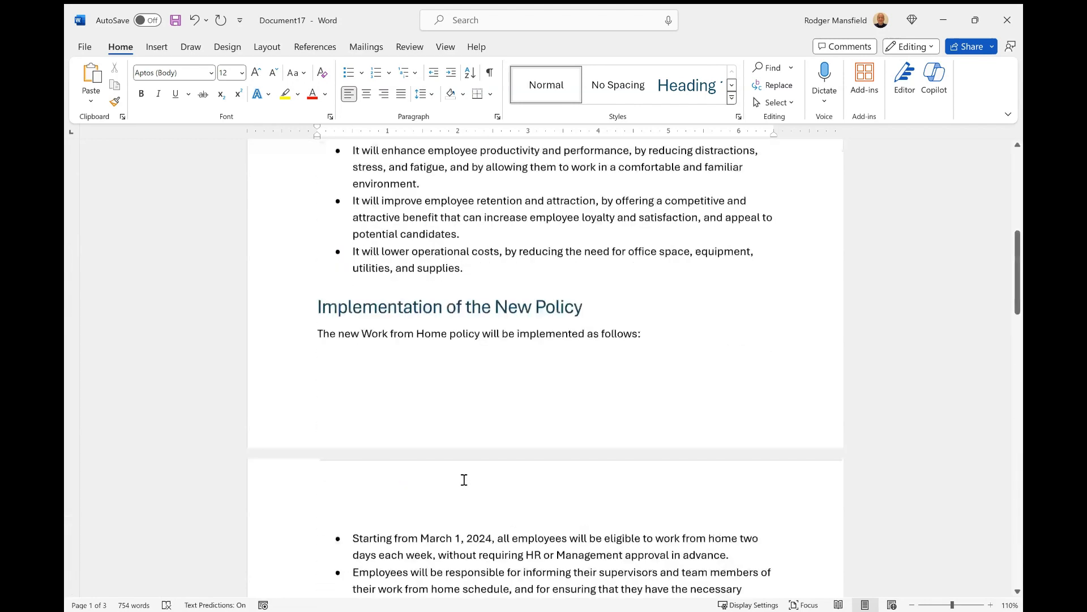